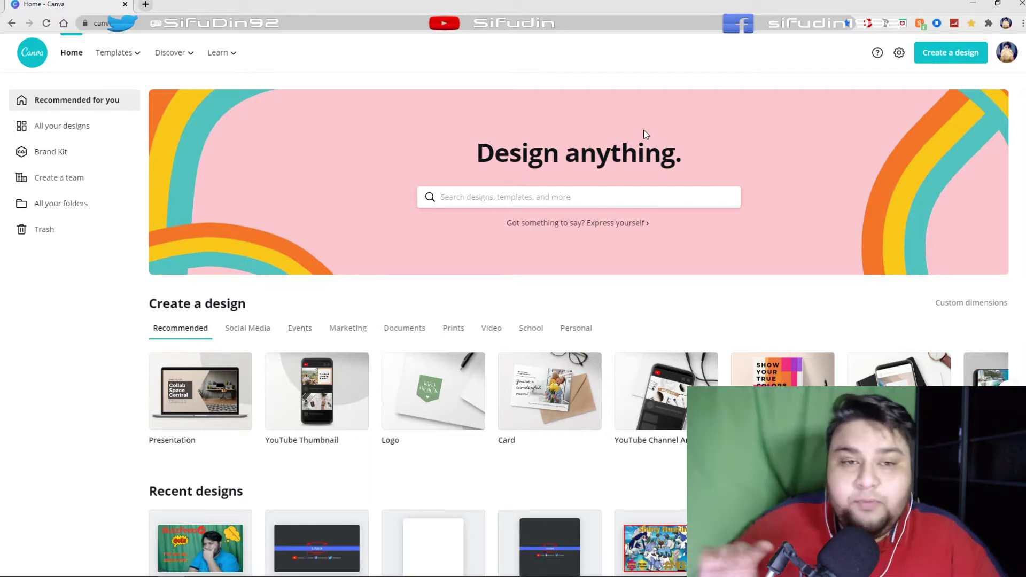
# Step: Look through the design types offered for a new design
pyautogui.click(936, 55)
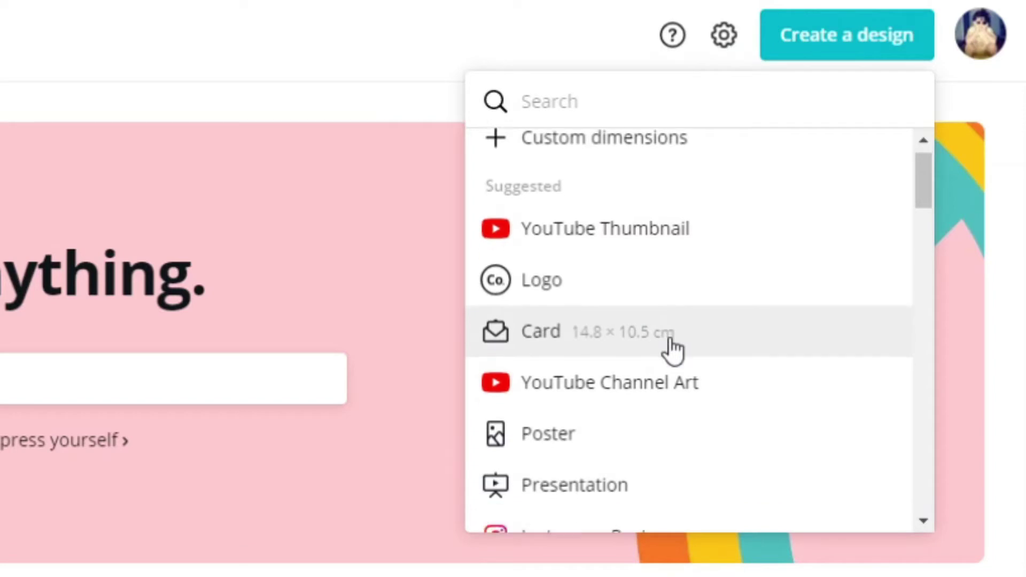
pyautogui.scroll(-15, 672, 350)
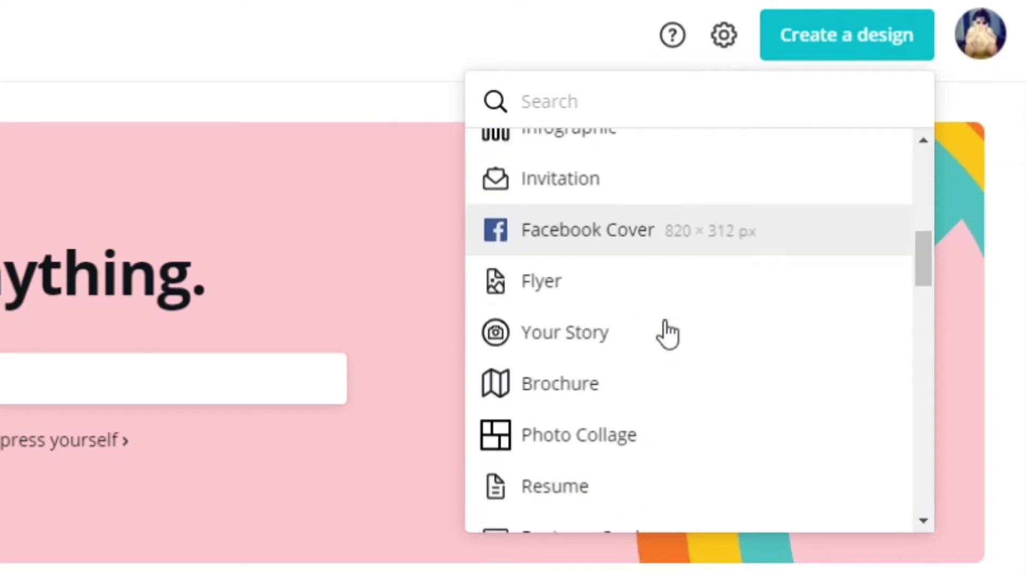
pyautogui.scroll(-3, 606, 462)
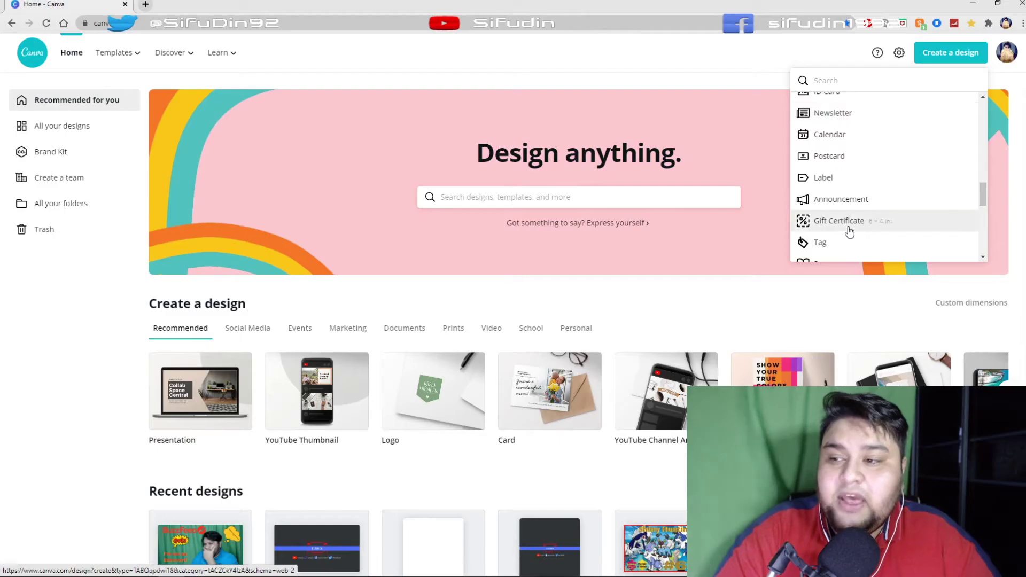
pyautogui.scroll(-5, 607, 462)
pyautogui.click(686, 58)
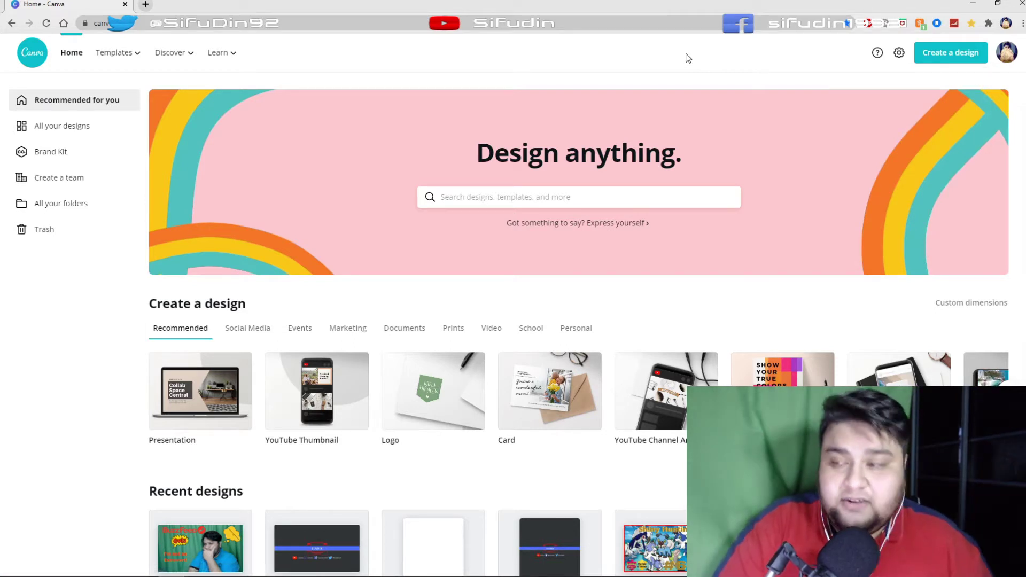
# Step: Create a new blank design of the YouTube Thumbnail type
pyautogui.click(950, 53)
pyautogui.scroll(-2, 887, 161)
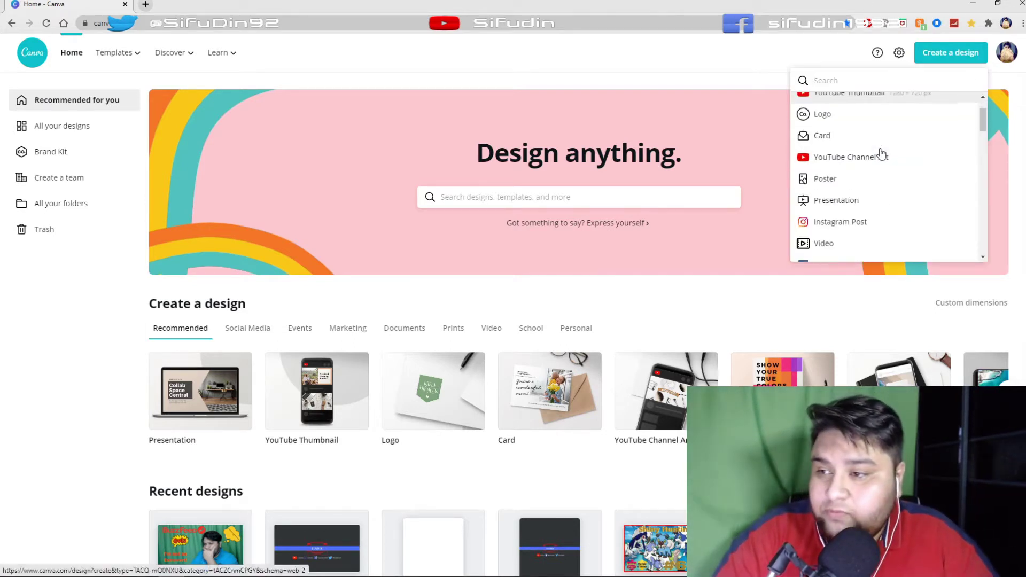
pyautogui.click(837, 200)
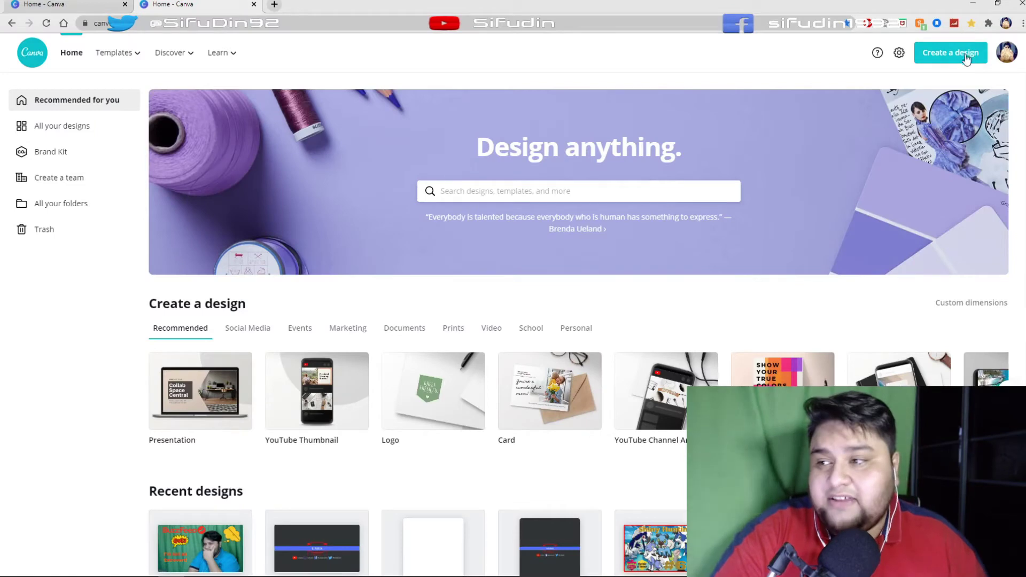
pyautogui.click(966, 53)
pyautogui.click(853, 143)
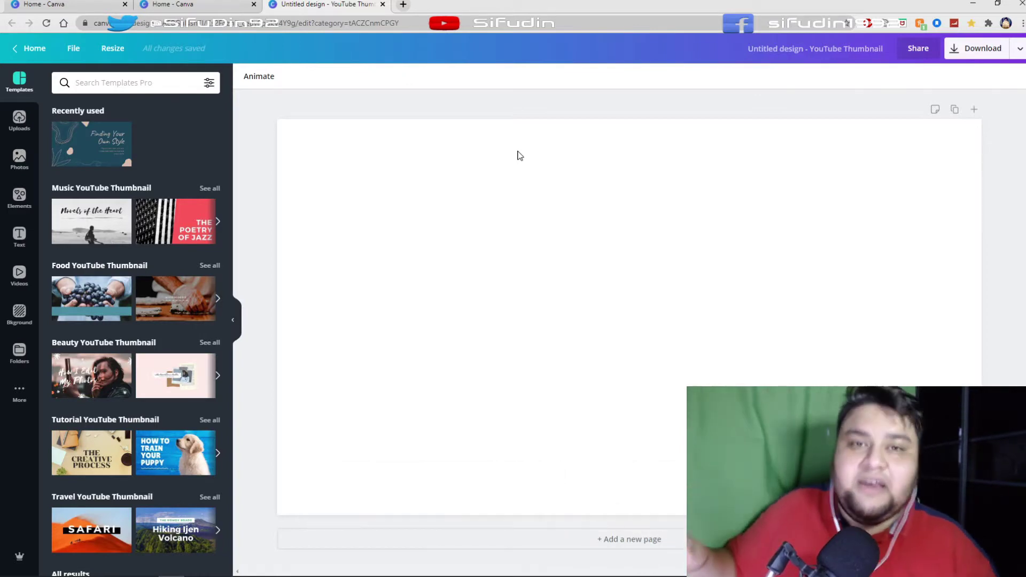
# Step: Look through the previously uploaded images
pyautogui.click(19, 121)
pyautogui.scroll(-10, 107, 192)
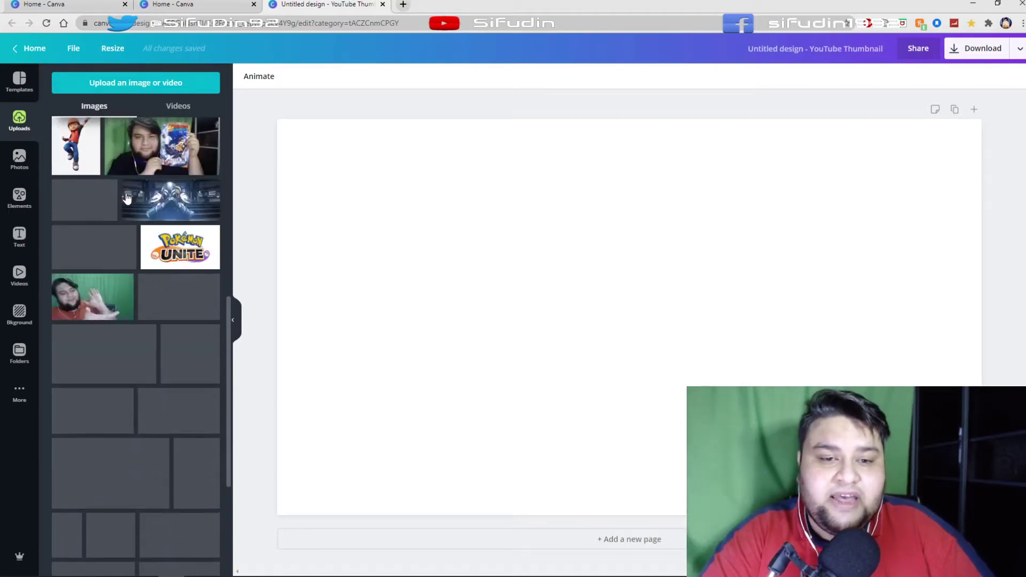
pyautogui.scroll(-10, 130, 192)
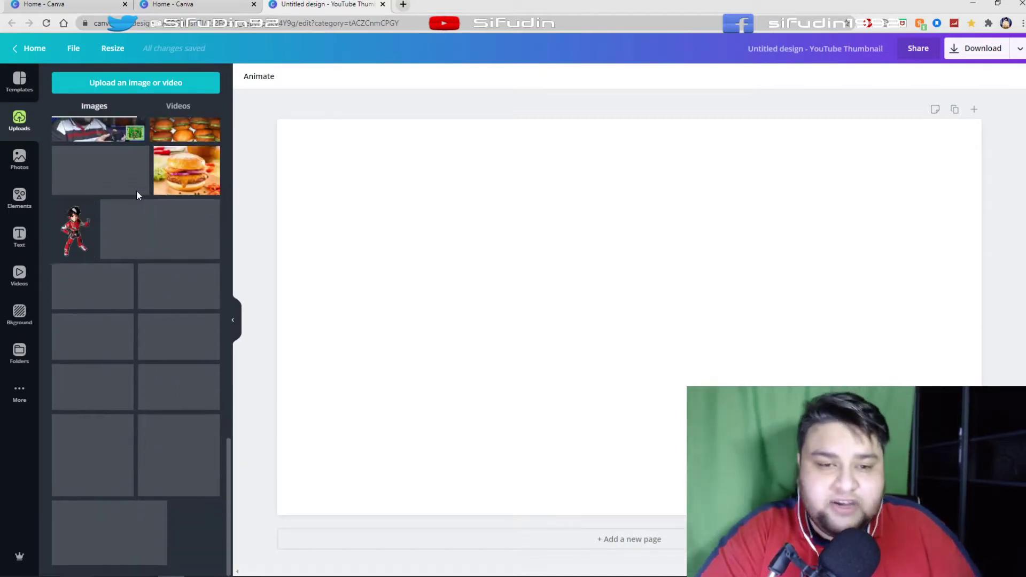
pyautogui.scroll(15, 134, 189)
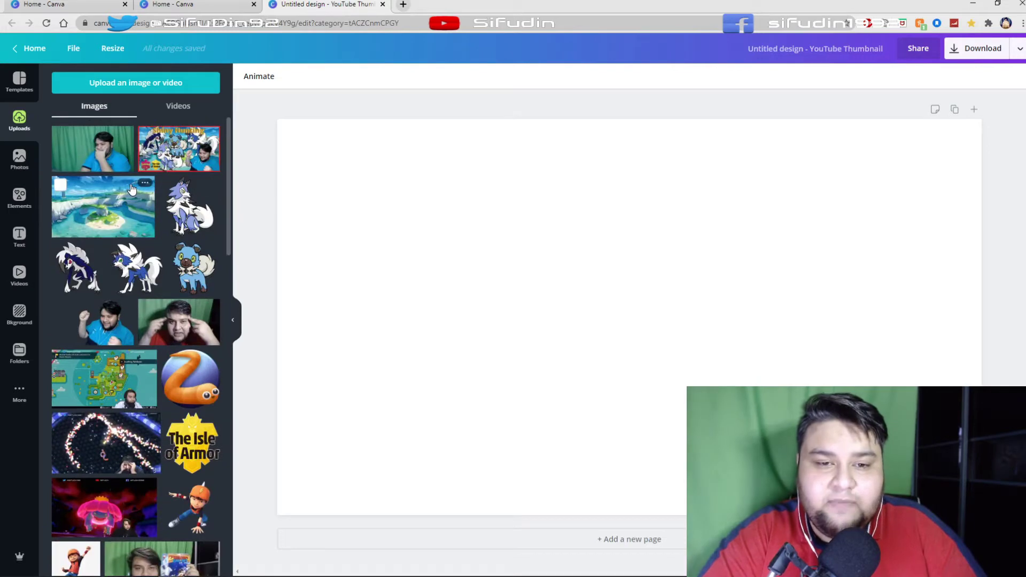
# Step: Try the uploaded Shiny Hunting thumbnail in the page's upper-left corner and delete it
pyautogui.click(179, 148)
pyautogui.moveTo(411, 194); pyautogui.dragTo(290, 126)
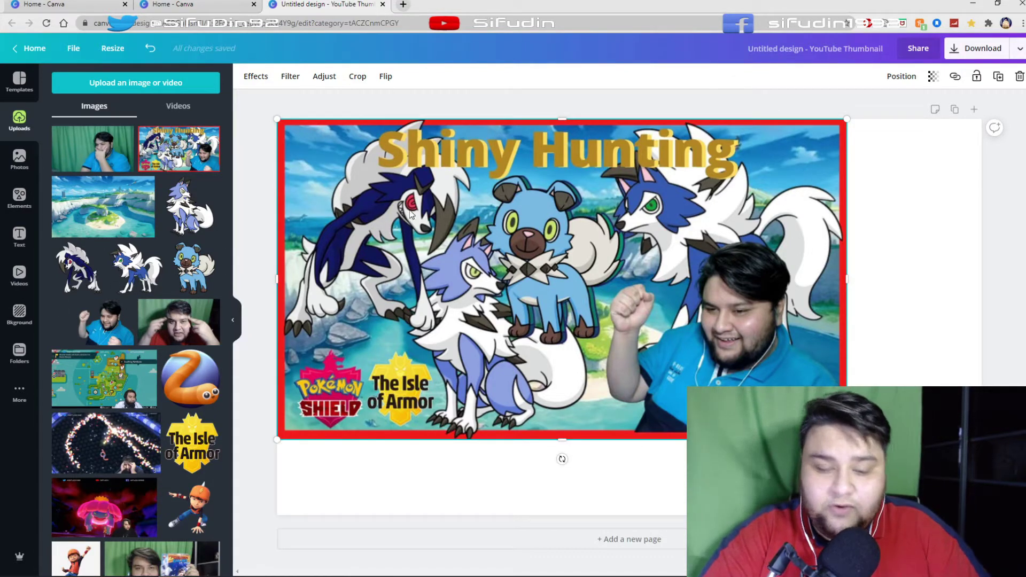
pyautogui.press('Delete')
# Step: Add the four uploaded dog and wolf Pokémon images without backgrounds to the page
pyautogui.click(91, 272)
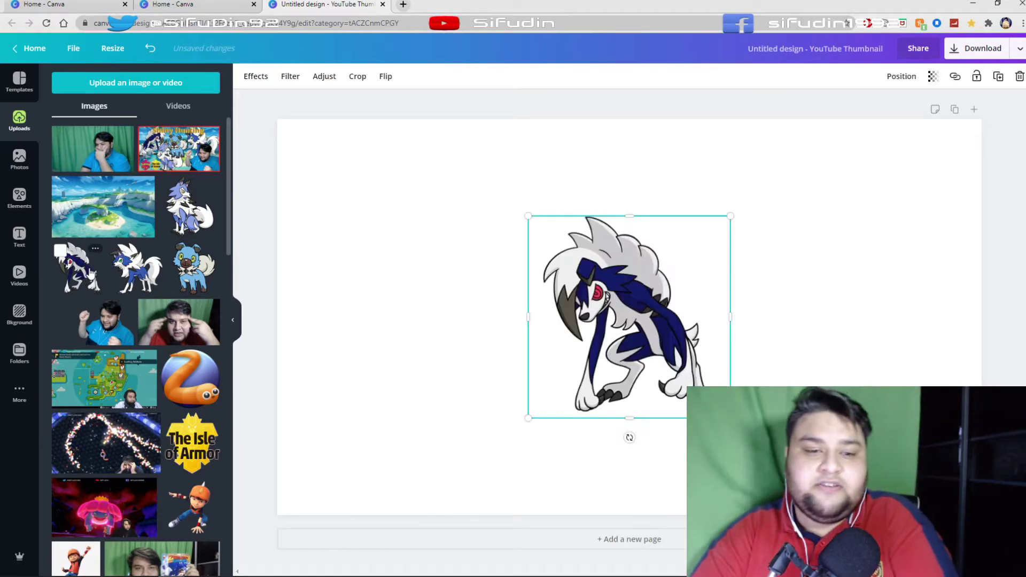
pyautogui.click(136, 268)
pyautogui.click(194, 267)
pyautogui.click(190, 205)
# Step: Spread the Pokémon out: seated wolf left of centre, light-blue puppy on the right, blue-and-white standing wolf in the lower-left corner
pyautogui.moveTo(611, 343); pyautogui.dragTo(422, 286)
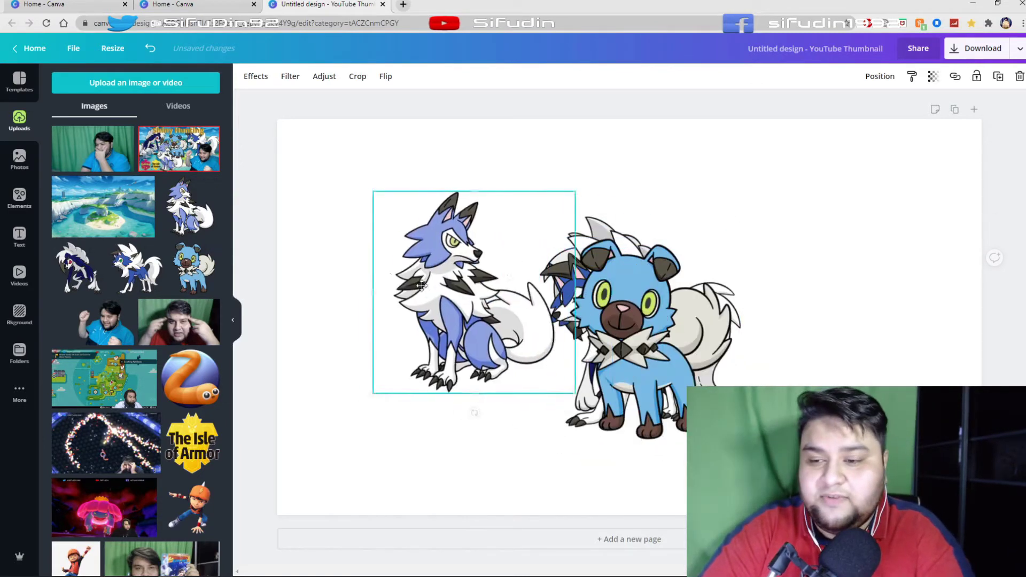
pyautogui.moveTo(642, 331); pyautogui.dragTo(845, 331)
pyautogui.moveTo(615, 341); pyautogui.dragTo(348, 404)
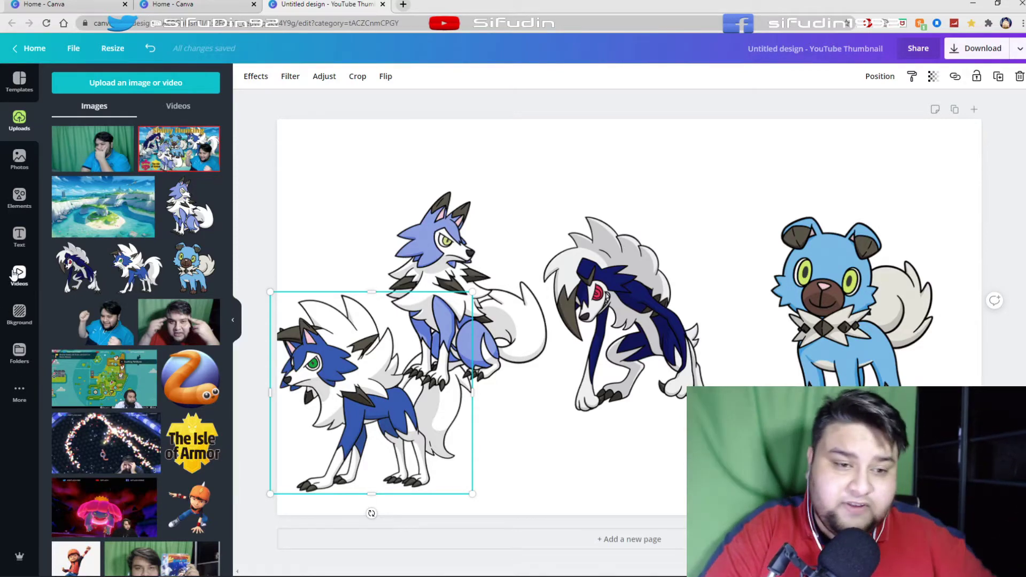
# Step: Search the graphic elements for "twitter"
pyautogui.click(21, 206)
pyautogui.click(107, 84)
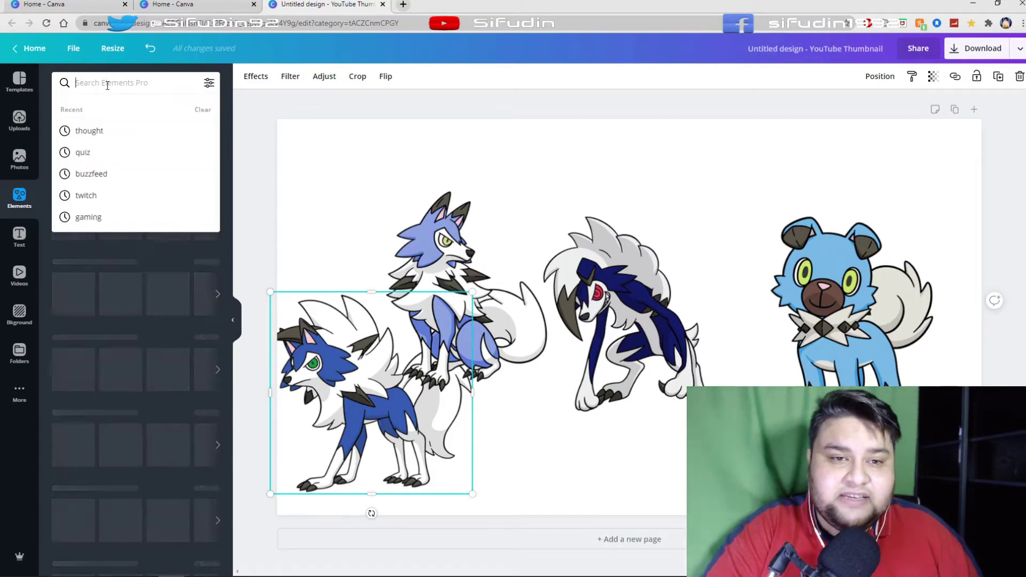
pyautogui.write('twitter')
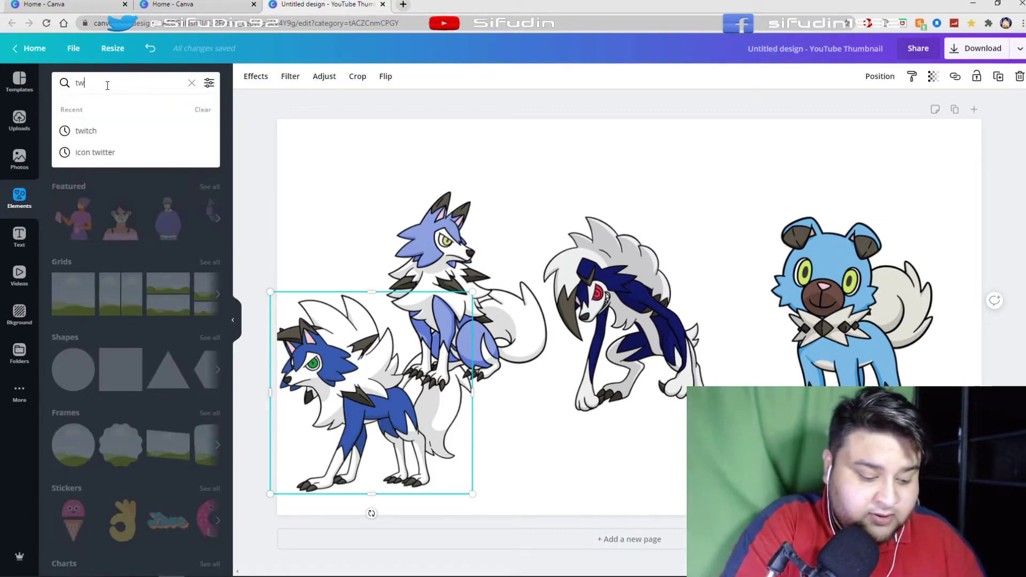
pyautogui.press('Return')
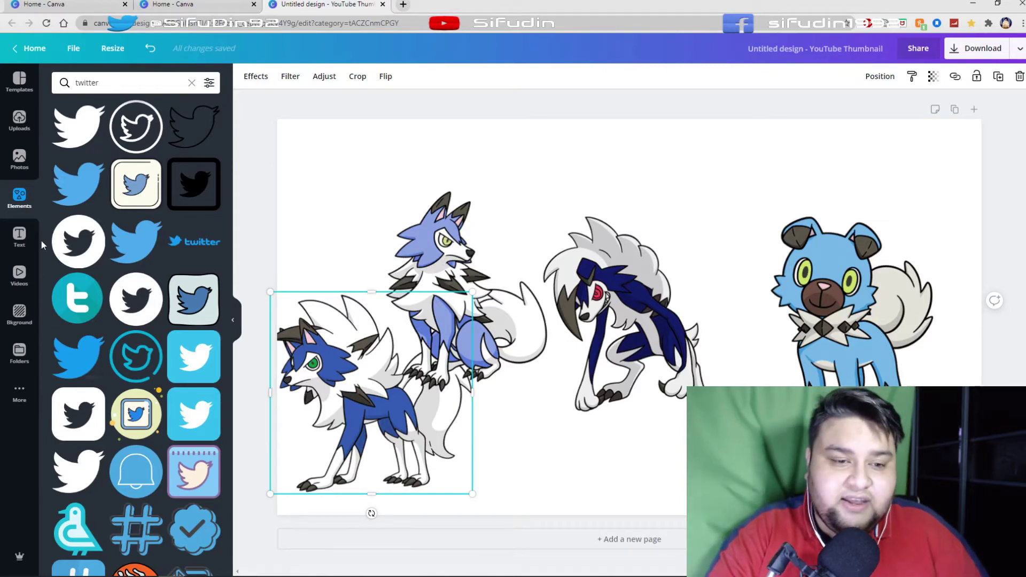
# Step: Look through the stock photos, the heading and text style presets, and the stock videos by category
pyautogui.click(20, 160)
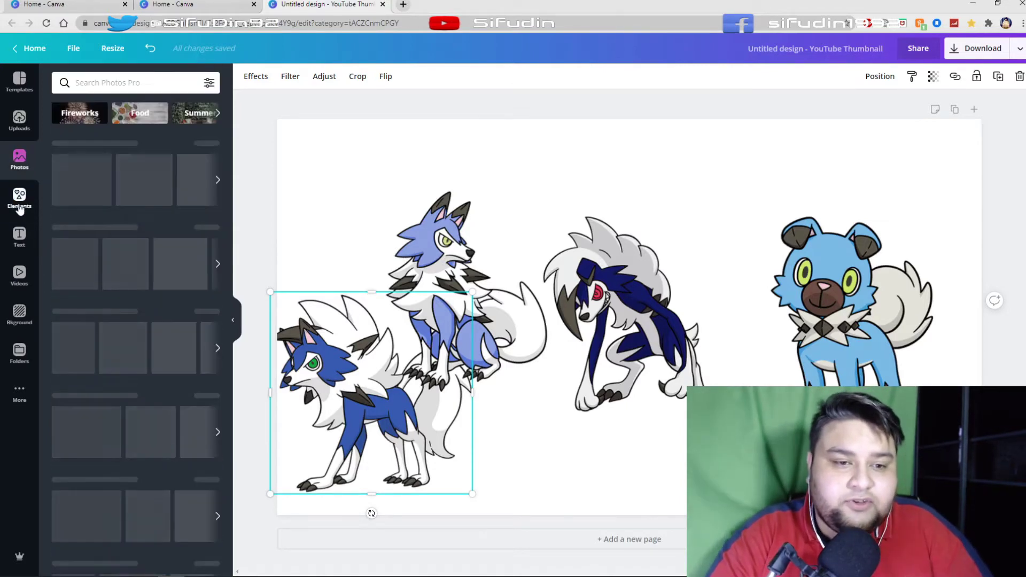
pyautogui.click(19, 198)
pyautogui.click(19, 240)
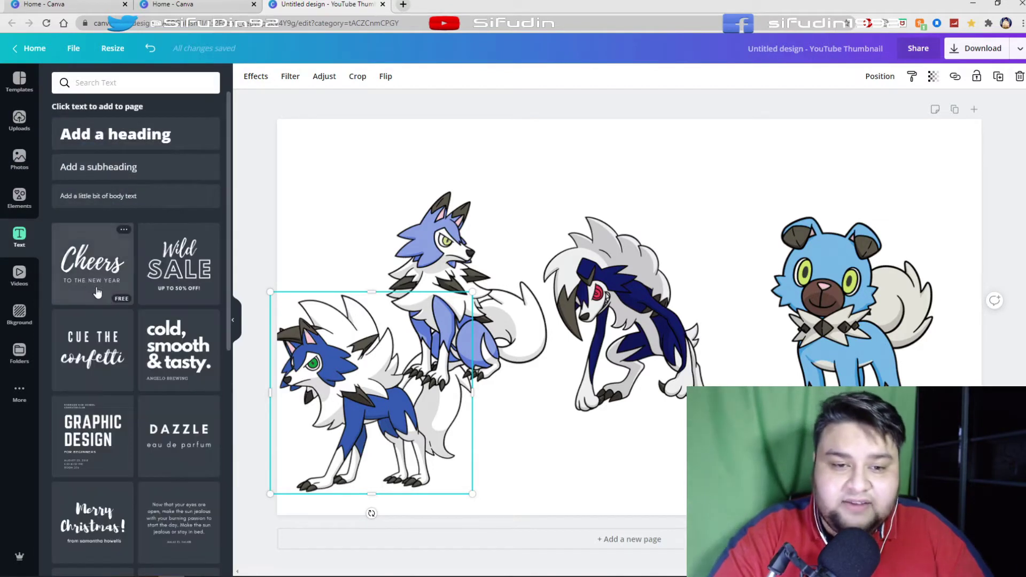
pyautogui.scroll(-7, 130, 378)
pyautogui.scroll(8, 104, 404)
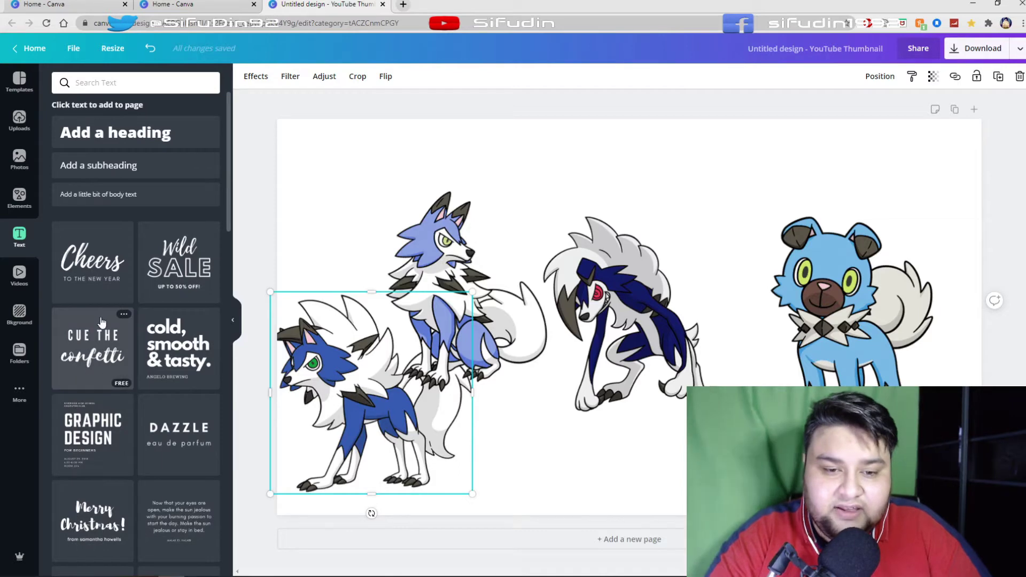
pyautogui.scroll(-8, 112, 331)
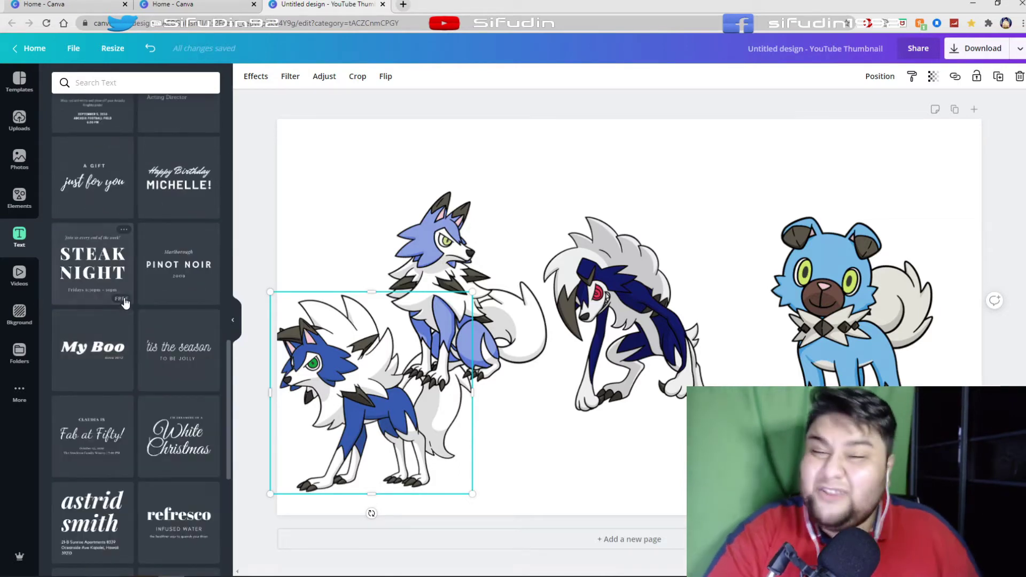
pyautogui.scroll(5, 127, 298)
pyautogui.click(20, 276)
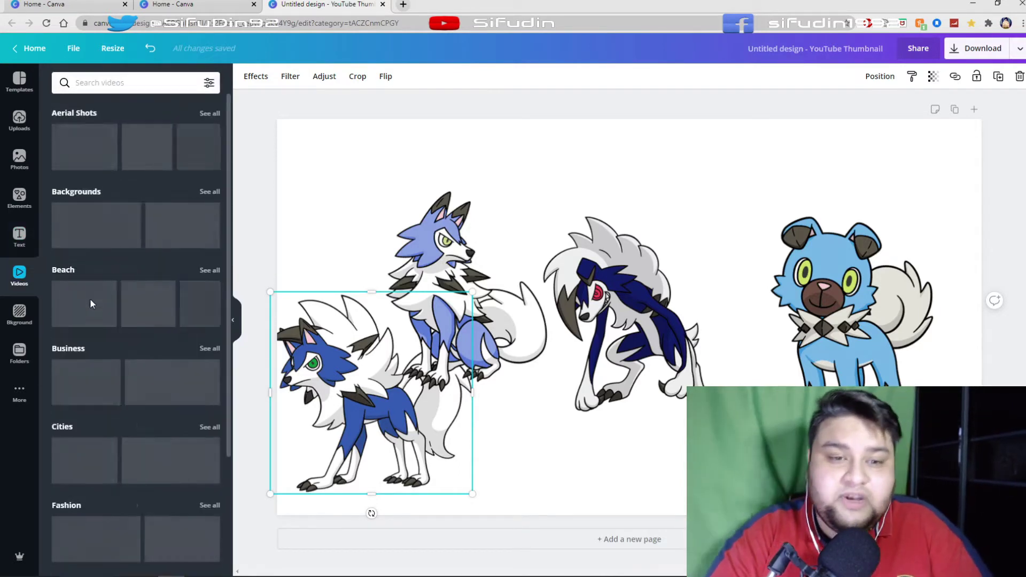
pyautogui.scroll(-3, 158, 374)
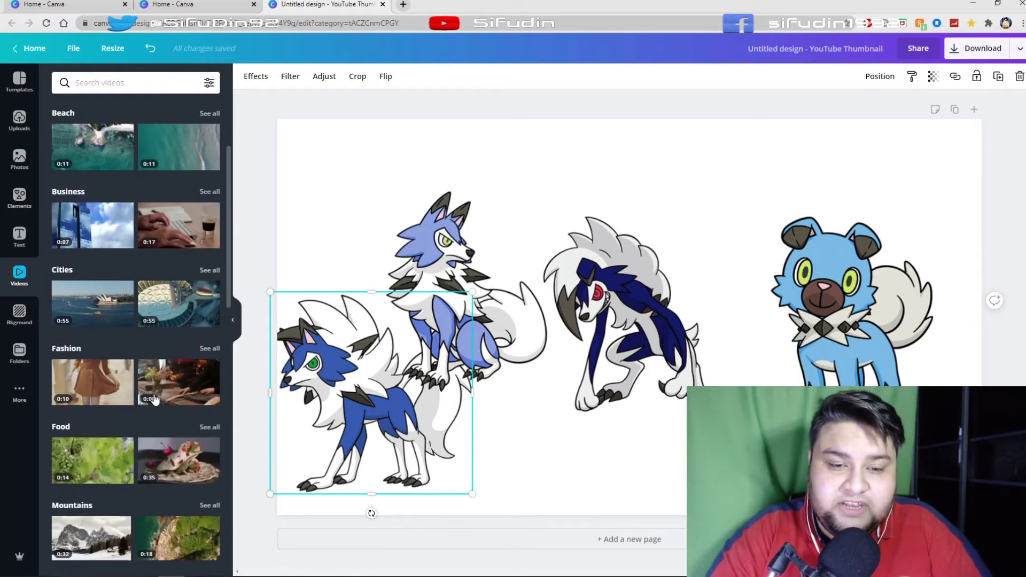
pyautogui.scroll(3, 139, 240)
# Step: Add the uploaded green-curtain photo of the man in the blue shirt and shift it slightly up and left
pyautogui.click(20, 121)
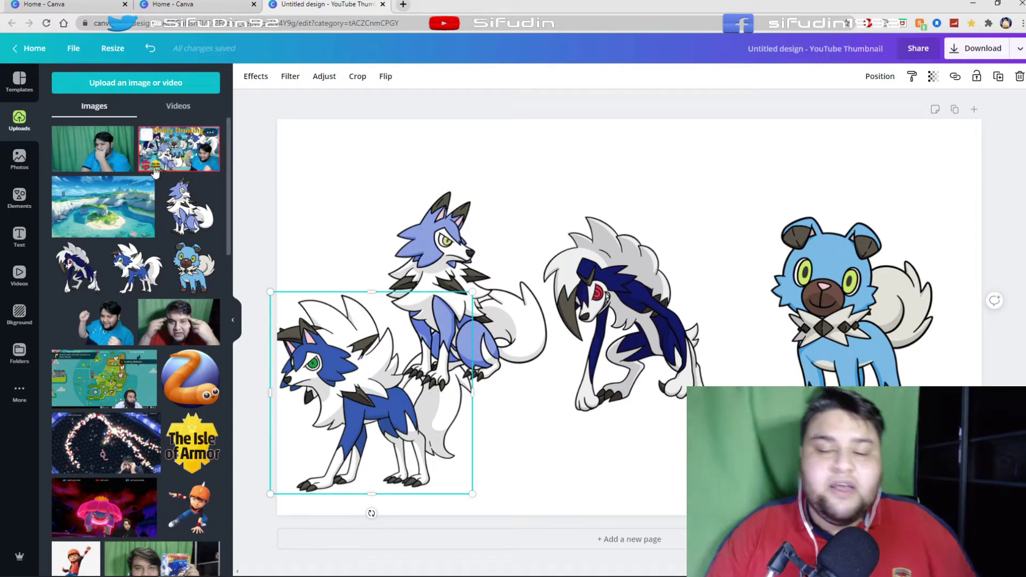
pyautogui.click(70, 165)
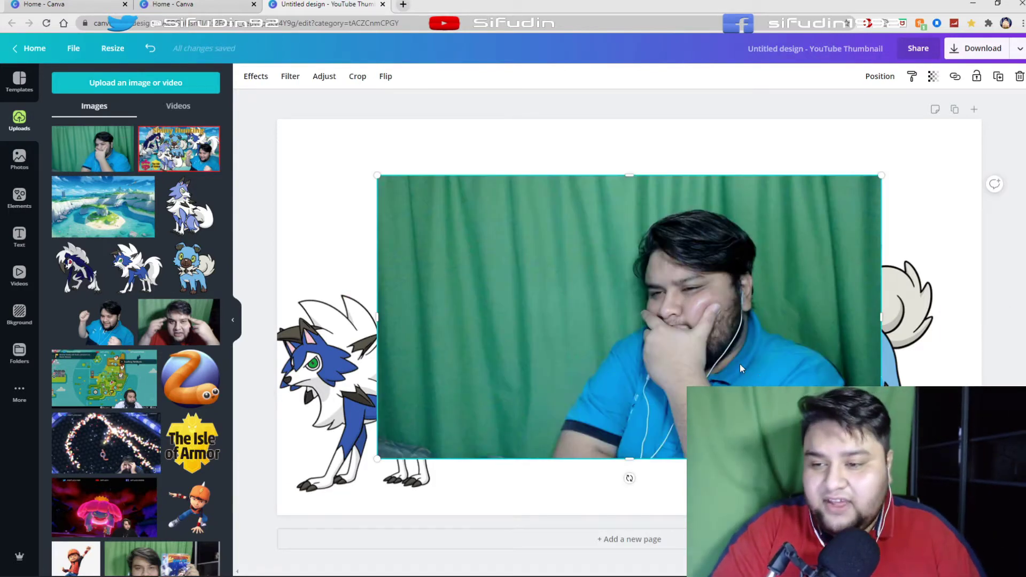
pyautogui.moveTo(740, 369); pyautogui.dragTo(694, 335)
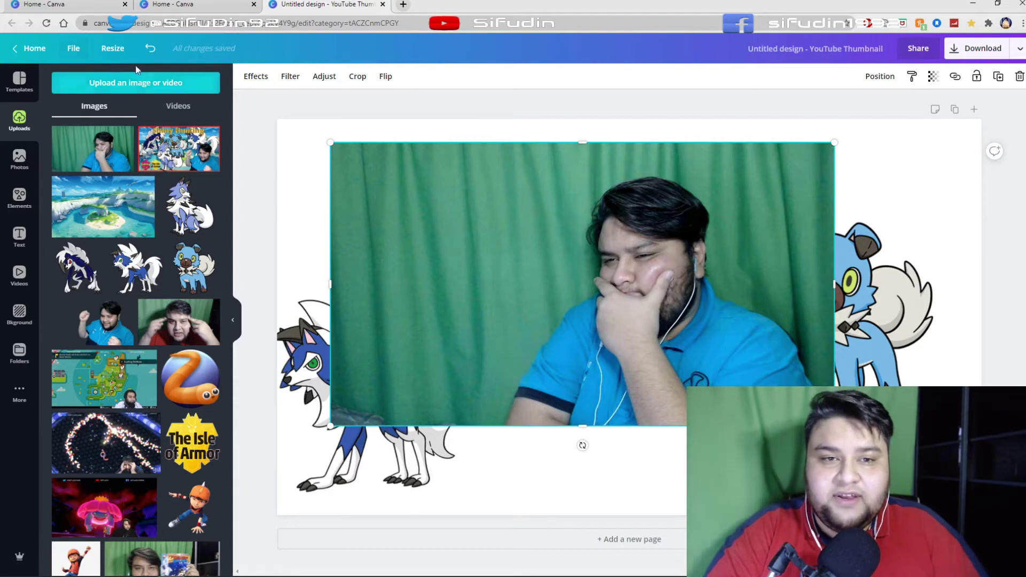
pyautogui.click(113, 48)
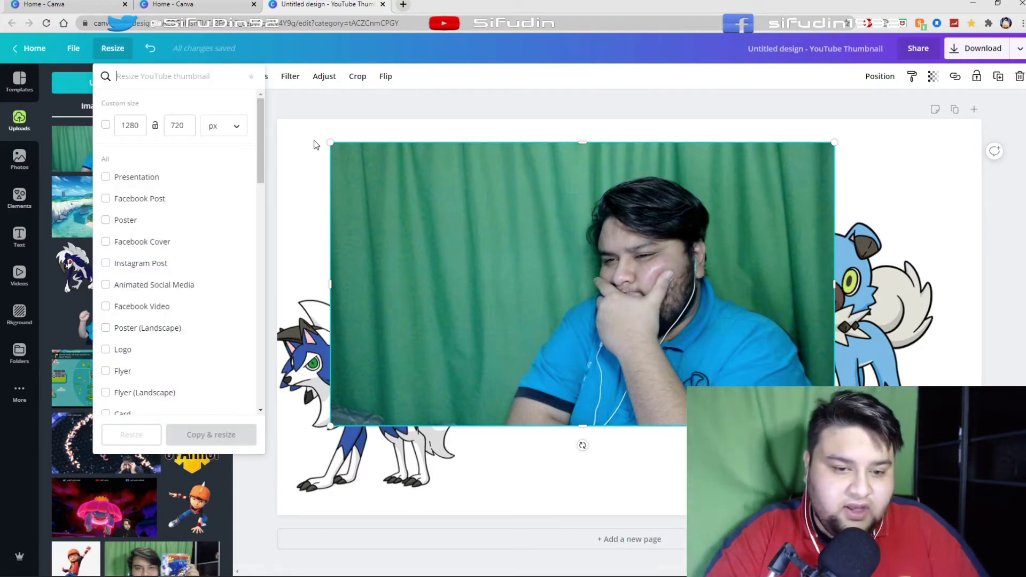
pyautogui.click(388, 216)
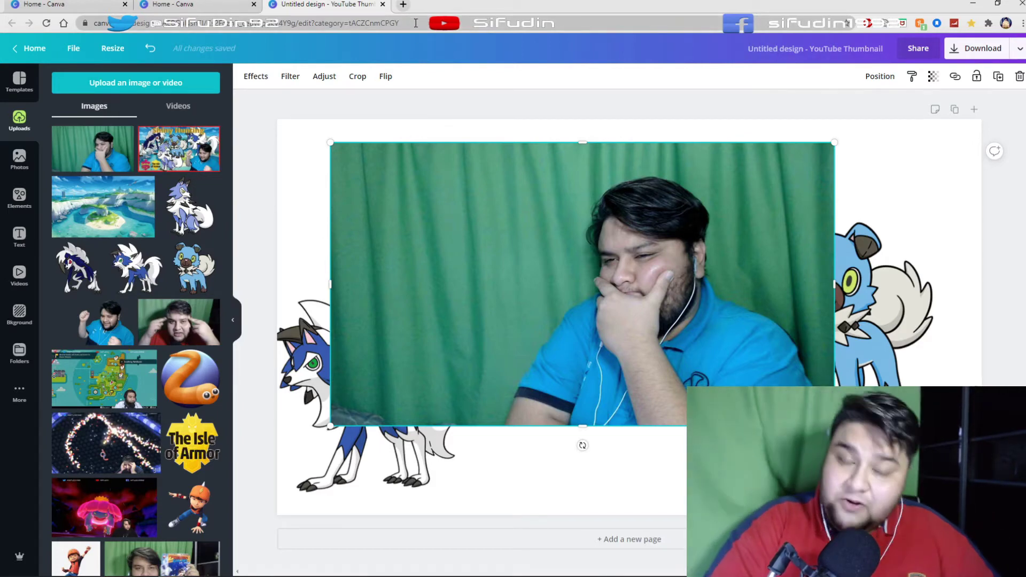
# Step: On remove.bg in a new browser tab, remove the background from the LogiCapture photo 2020-06-04_10-04-06 and download the preview-size result
pyautogui.click(403, 5)
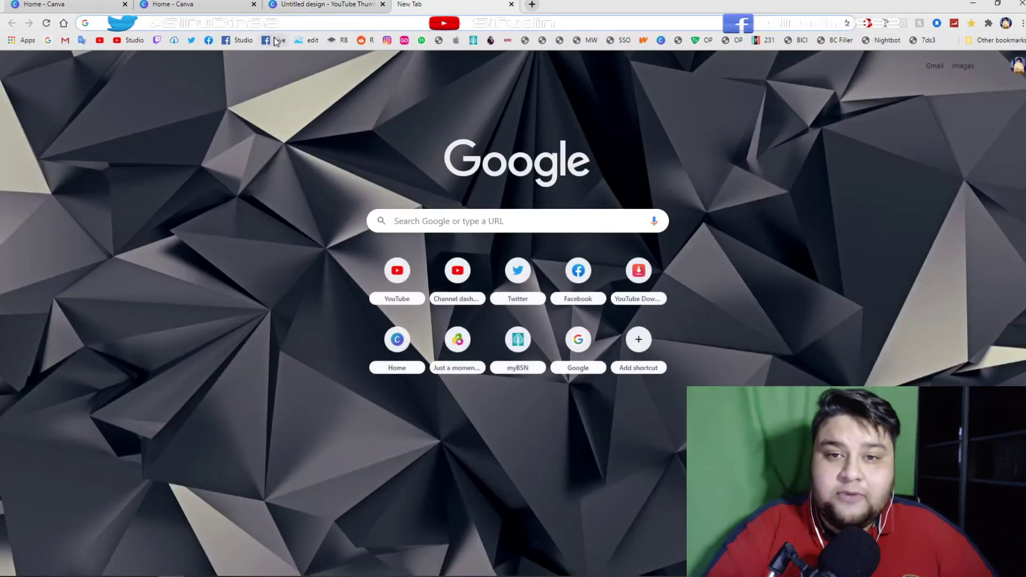
pyautogui.click(340, 40)
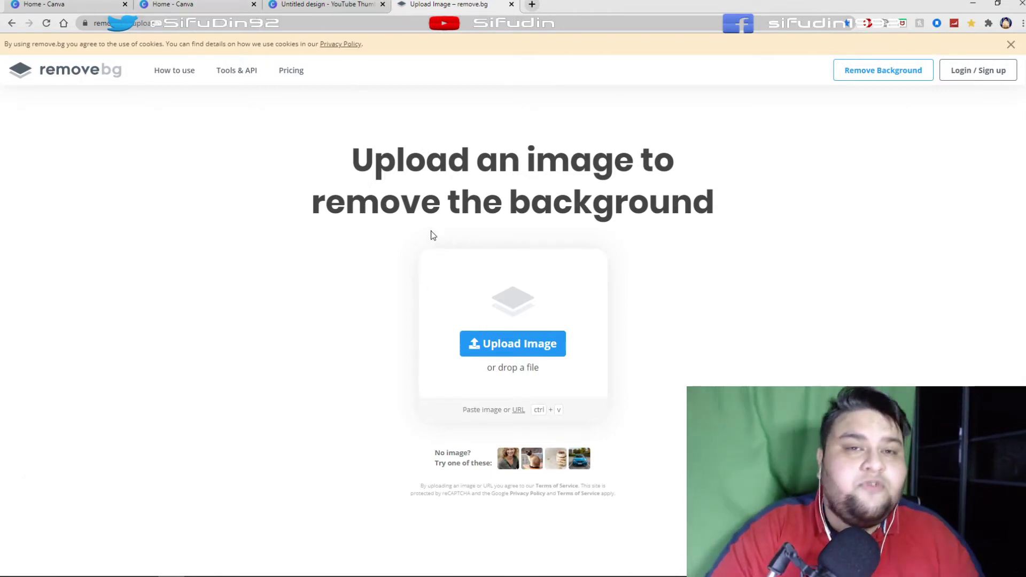
pyautogui.click(495, 347)
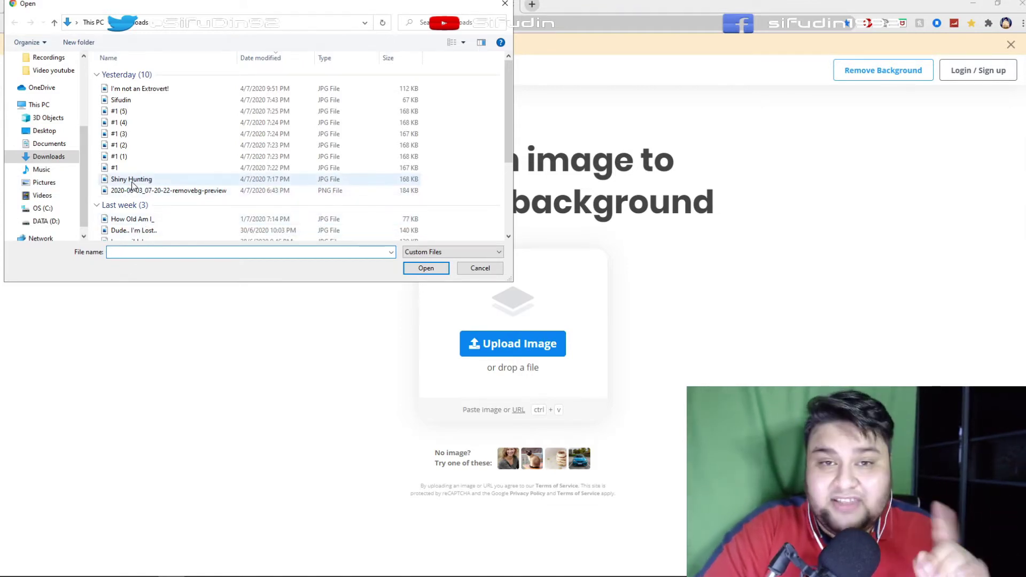
pyautogui.click(48, 198)
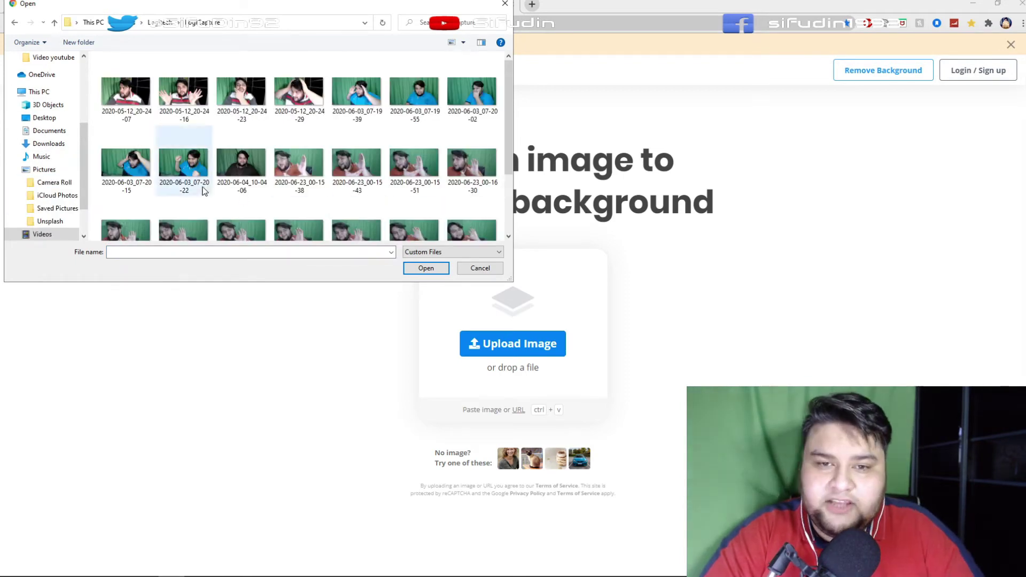
pyautogui.click(240, 160)
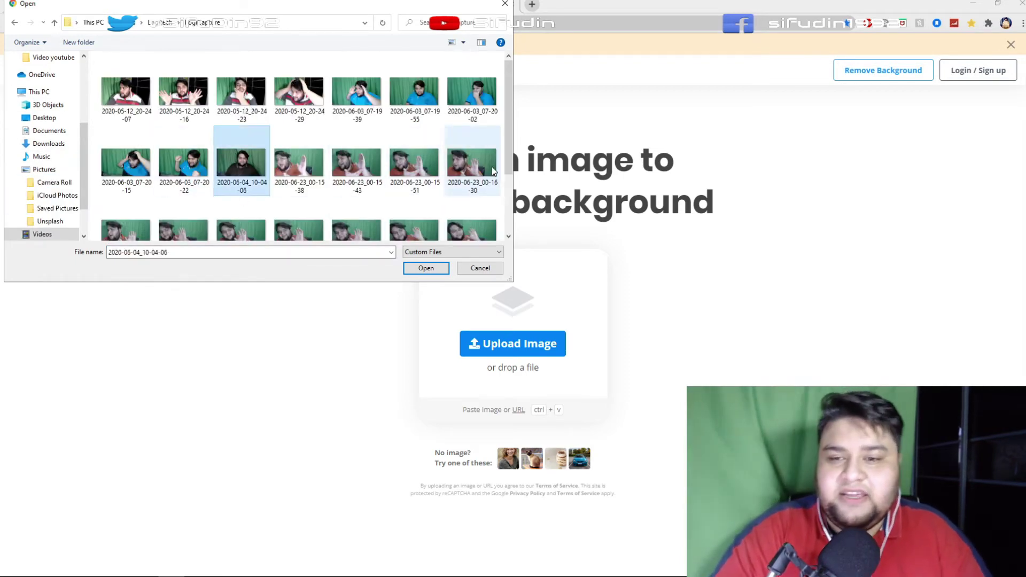
pyautogui.click(426, 269)
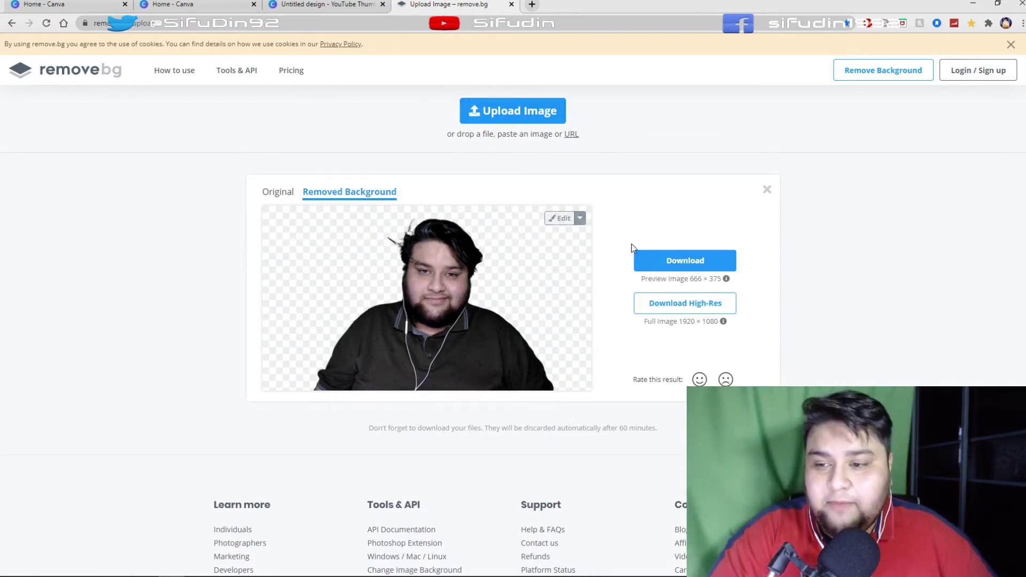
pyautogui.click(648, 260)
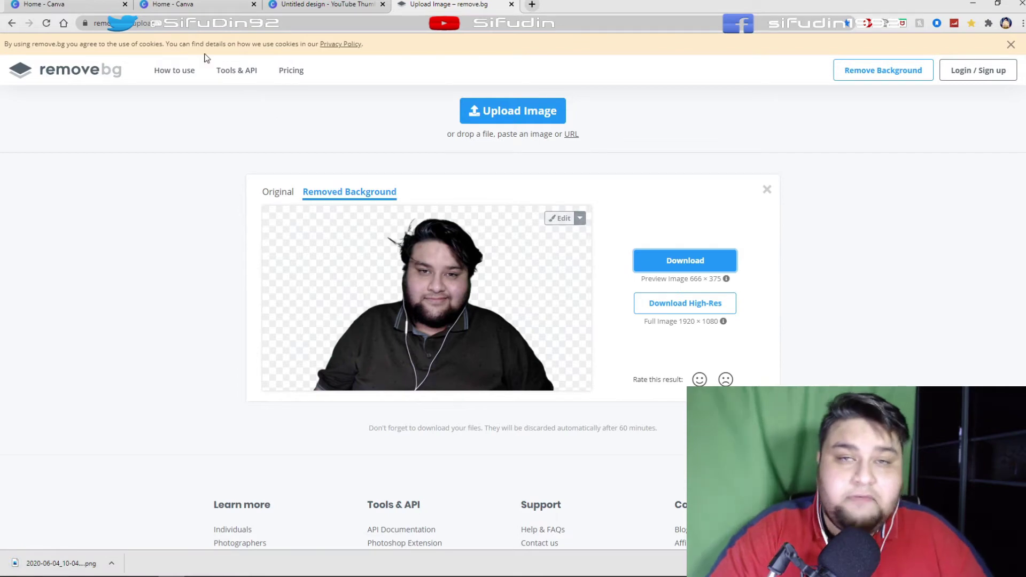
# Step: Return to the Canva thumbnail design and delete the green-curtain photo of the man in the blue shirt
pyautogui.click(176, 4)
pyautogui.click(338, 4)
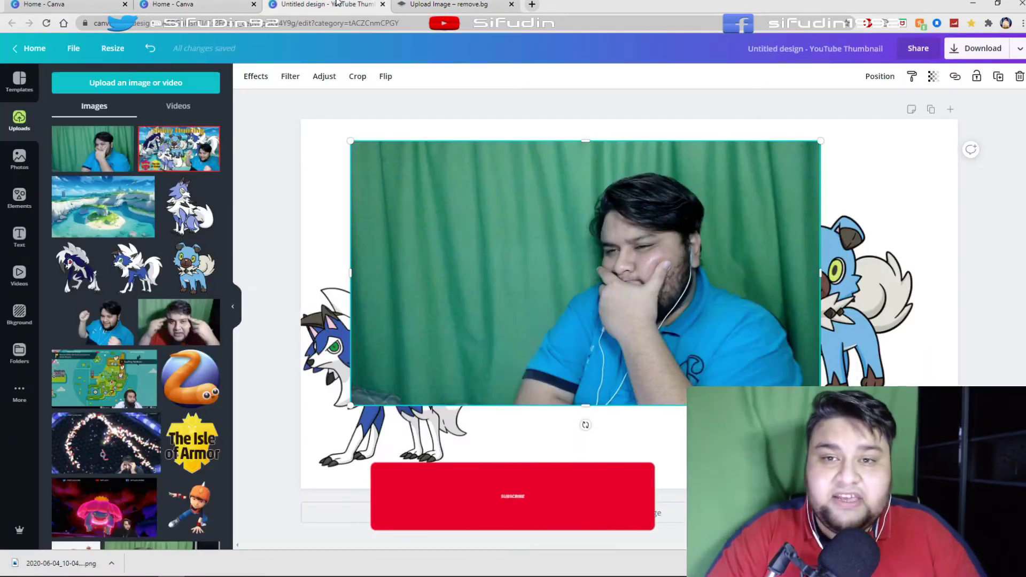
pyautogui.press('Delete')
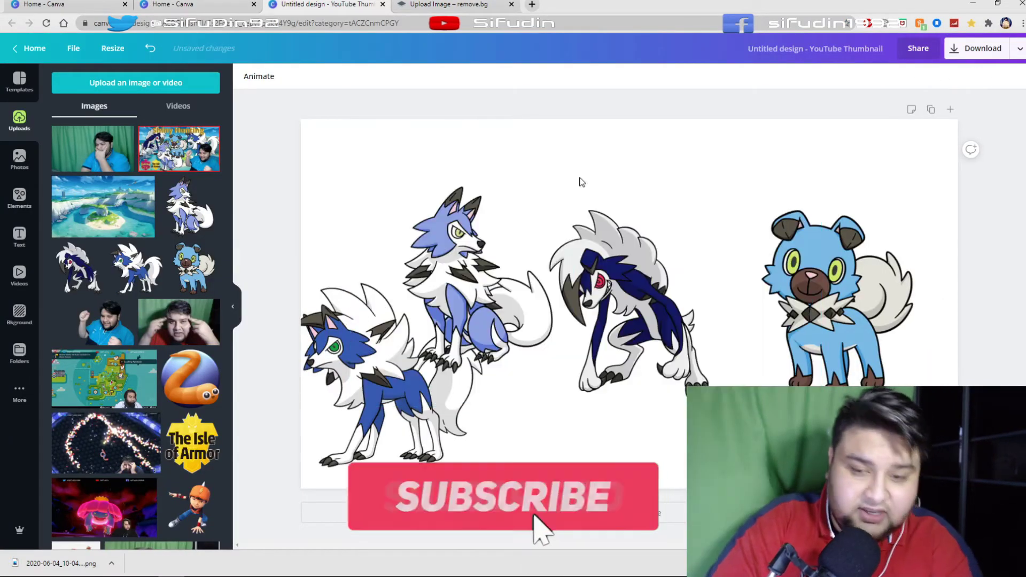
# Step: Upload 2020-06-04_10-04-06-removebg-preview from Downloads and place it along the canvas's lower edge, between the dark wolf and the blue puppy
pyautogui.click(146, 91)
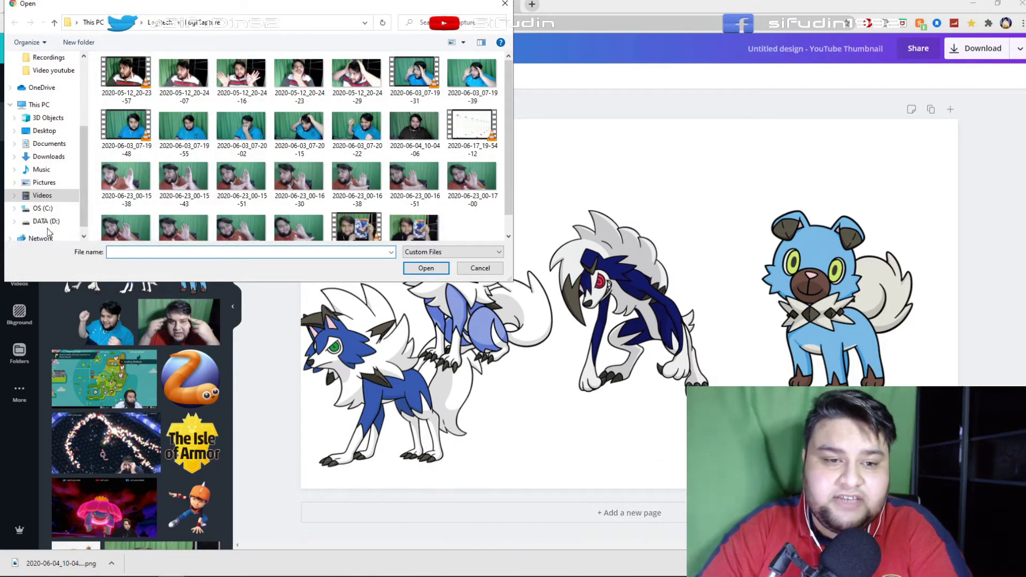
pyautogui.click(47, 156)
pyautogui.click(160, 88)
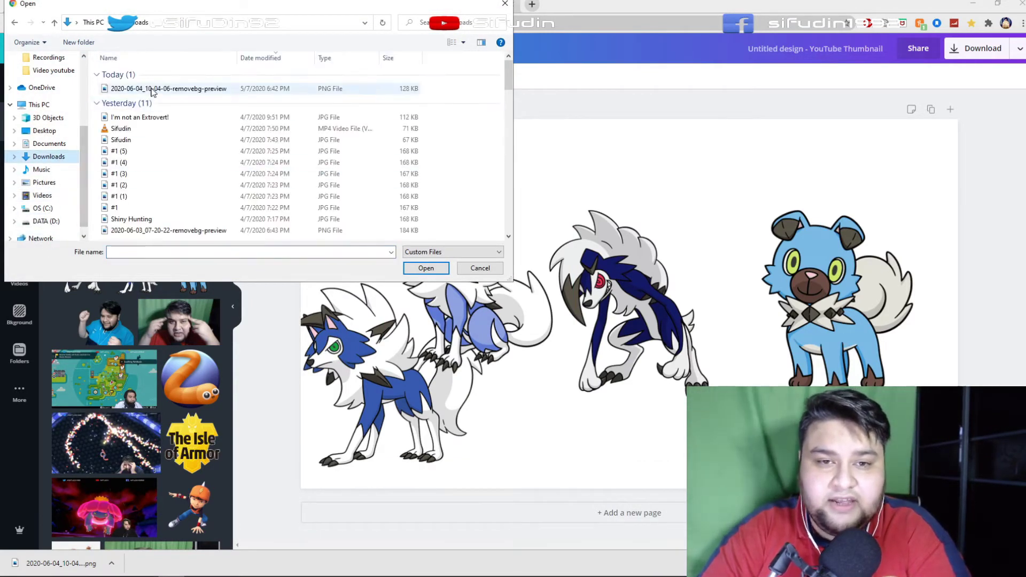
pyautogui.click(426, 268)
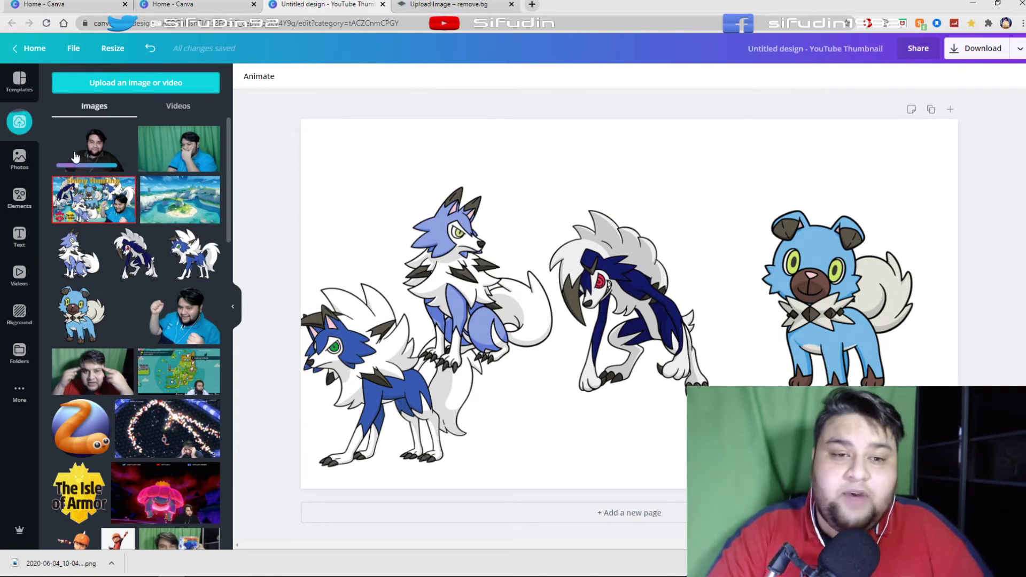
pyautogui.click(92, 154)
pyautogui.moveTo(655, 285); pyautogui.dragTo(659, 357)
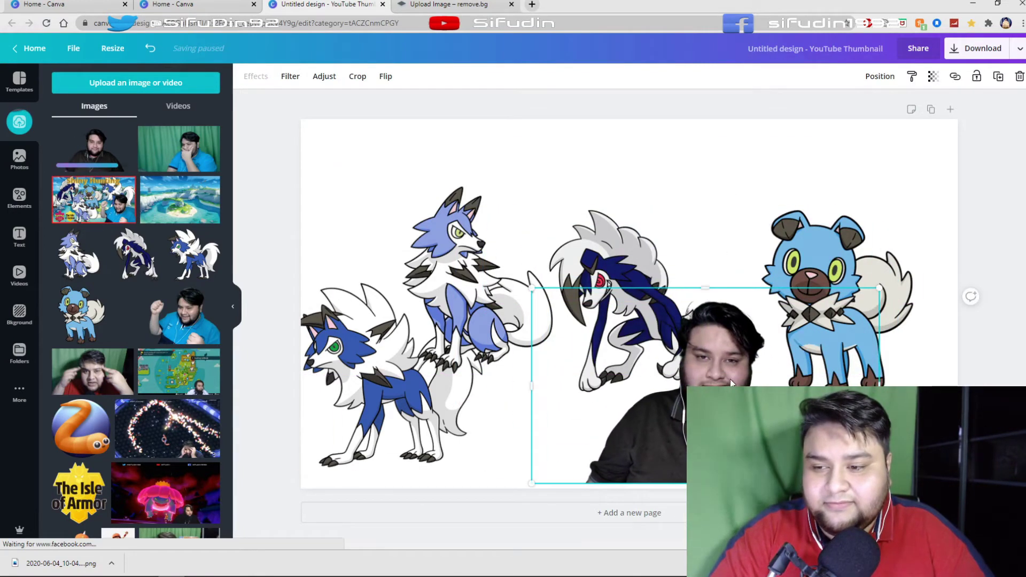